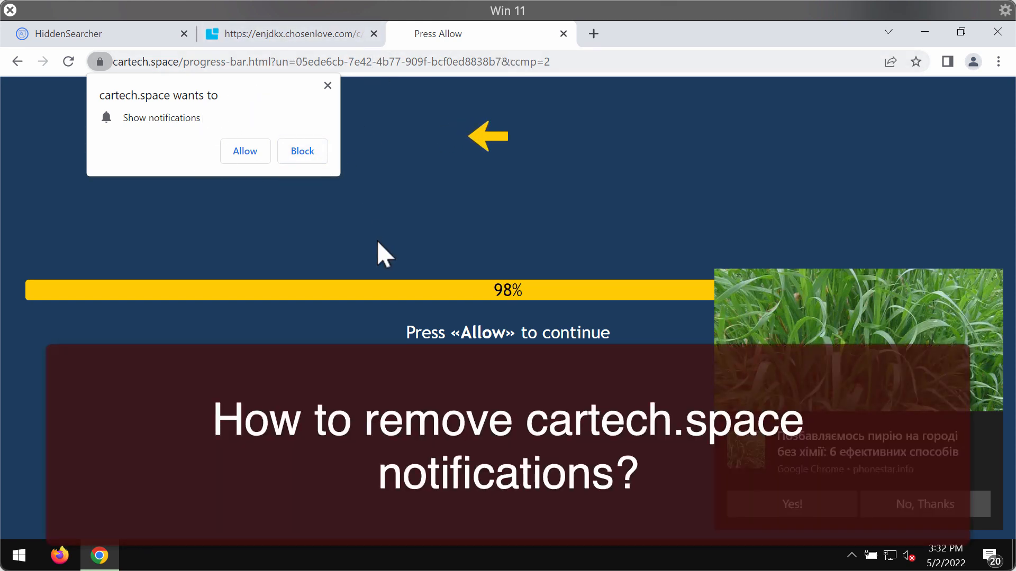
Close the enjdkx.chosenlove.com tab and open a new blank tab.
click(374, 33)
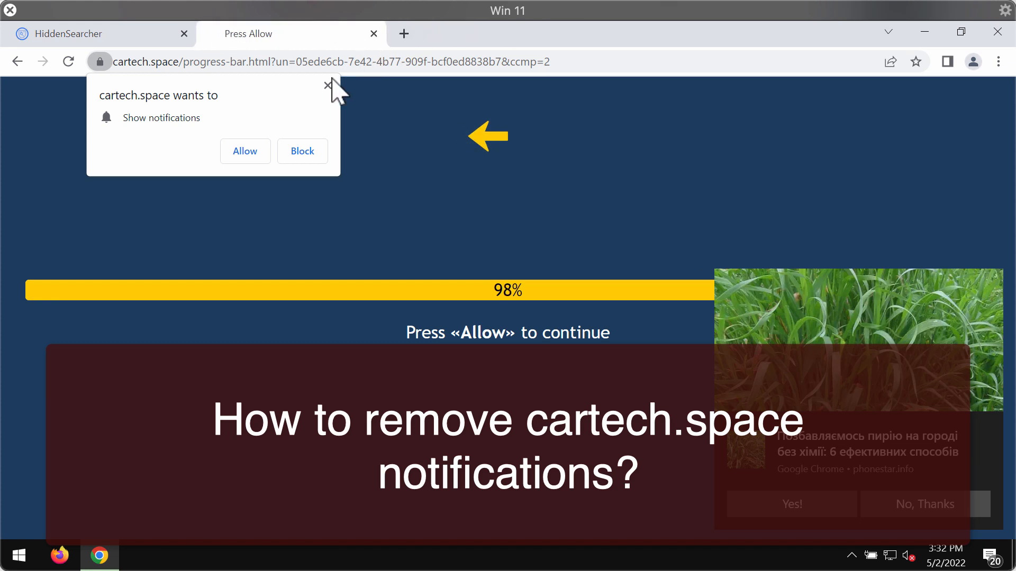
click(403, 33)
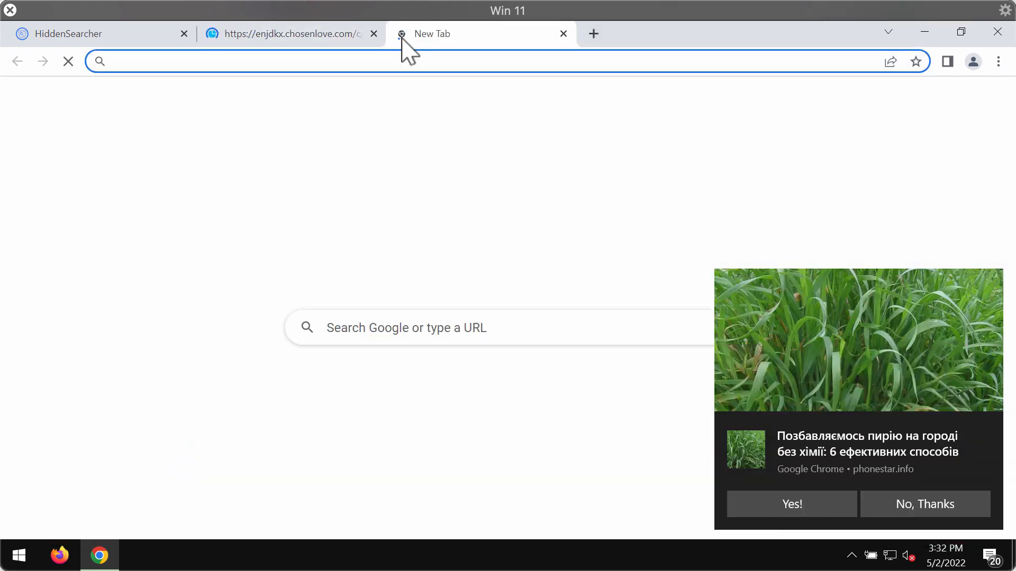
Load the pasted cartech.space address, close the chosenlove tab, and load cartech.space in a new tab.
text(https://cartech.space/progress-bar.html?un=05ede6cb-7e42-4b77-909f-bcf0ed8838b7&ccmp=2)
key(Return)
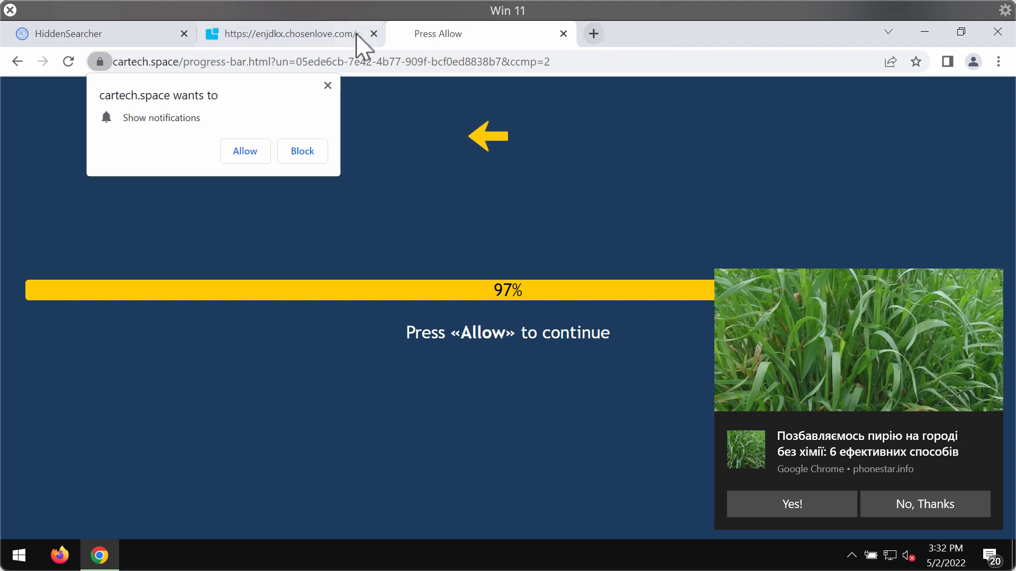
click(374, 34)
click(404, 34)
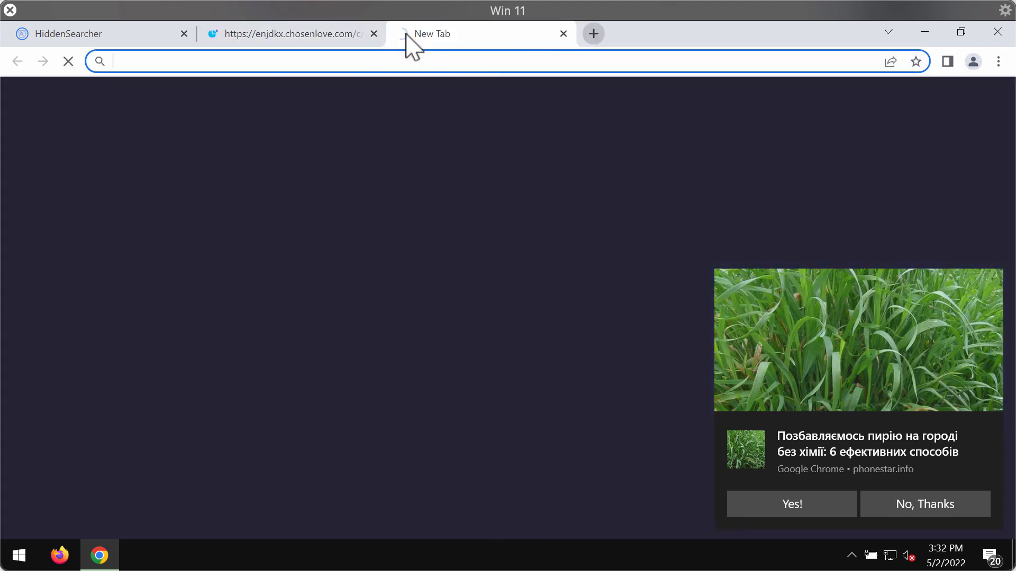
text(https://cartech.space/progress-bar.html?un=05ede6cb-7e42-4b77-909f-bcf0ed8838b7&ccmp=2)
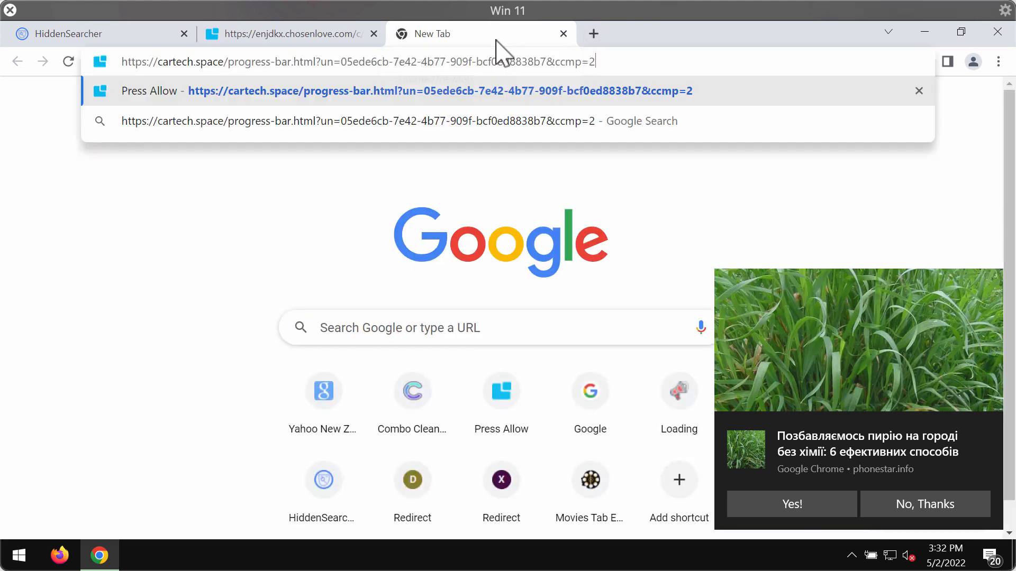
key(Return)
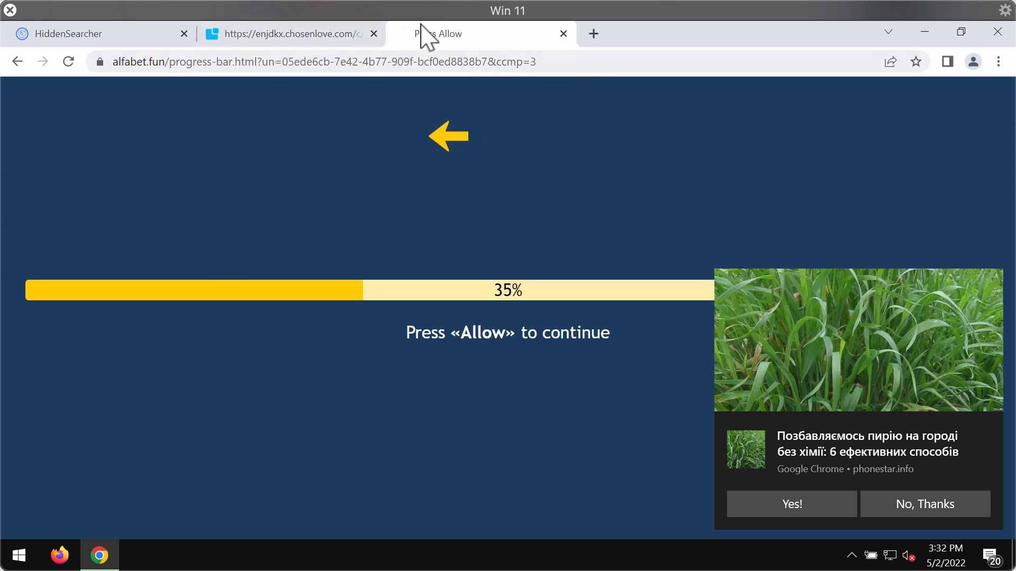
Close the next chosenlove tab and load cartech.space again in a fresh tab.
click(373, 33)
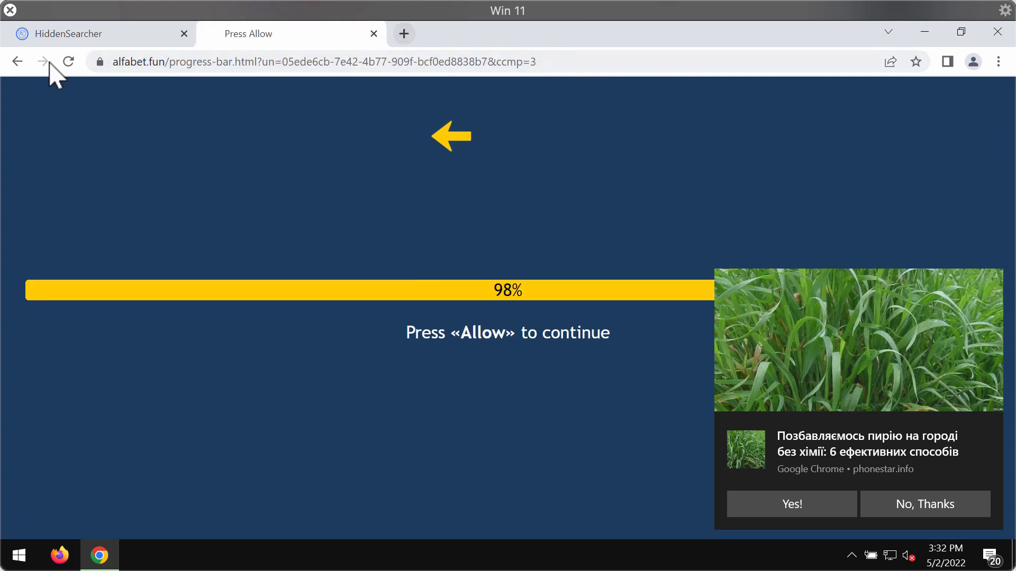
click(404, 33)
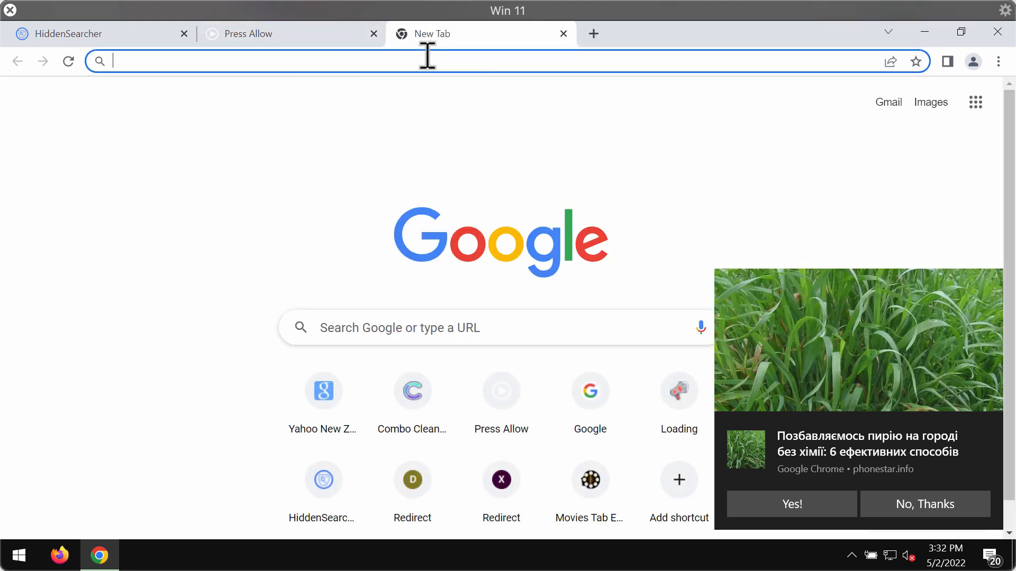
text(https://cartech.space/progress-bar.html?un=05ede6cb-7e42-4b77-909f-bcf0ed8838b7&ccmp=2)
key(Return)
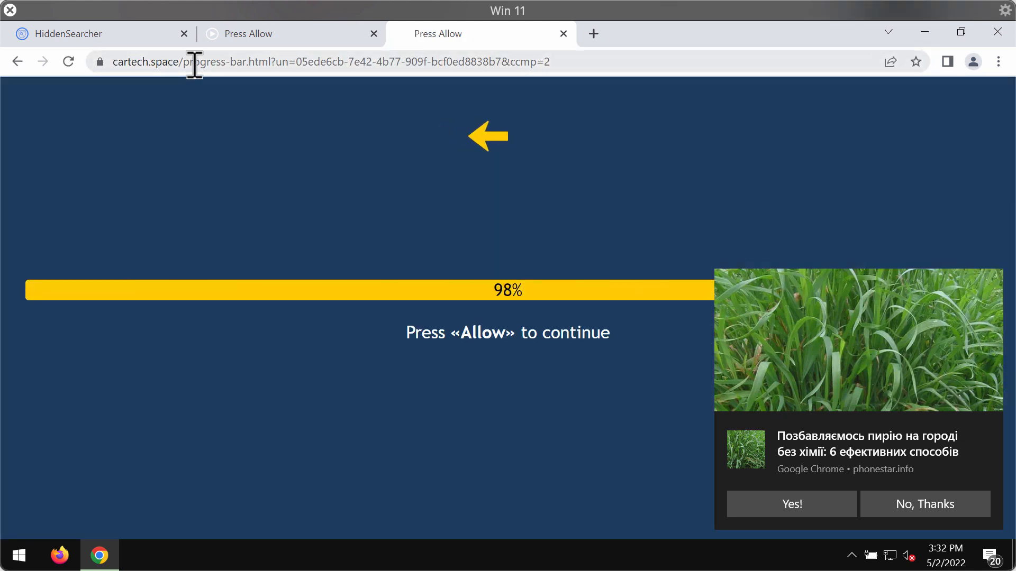
Load cartech.space in another new tab, then open a blank tab with Chrome's main menu.
click(594, 34)
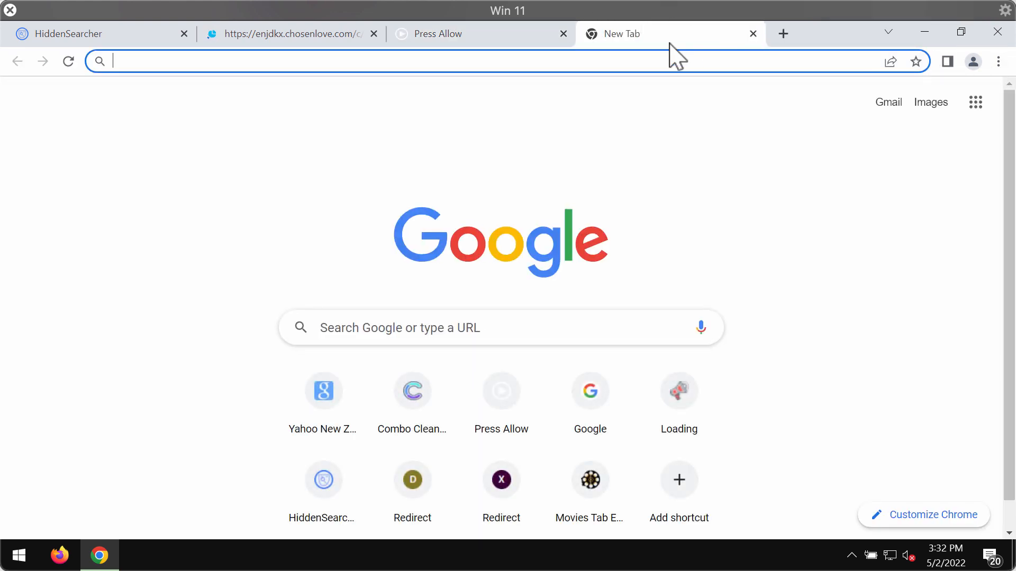
text(https://cartech.space/progress-bar.html?un=05ede6cb-7e42-4b77-909f-bcf0ed8838b7&ccmp=2)
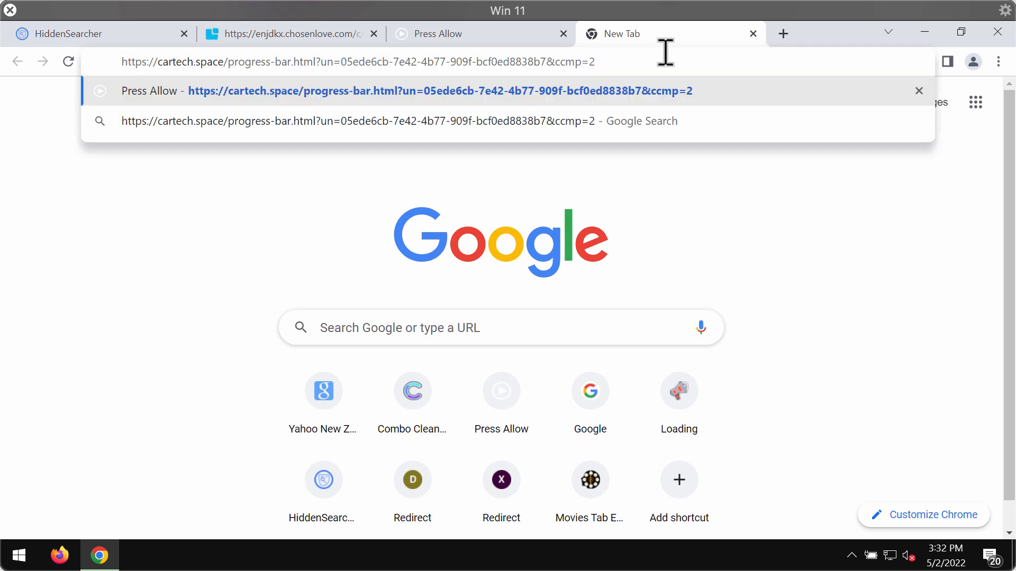
key(Return)
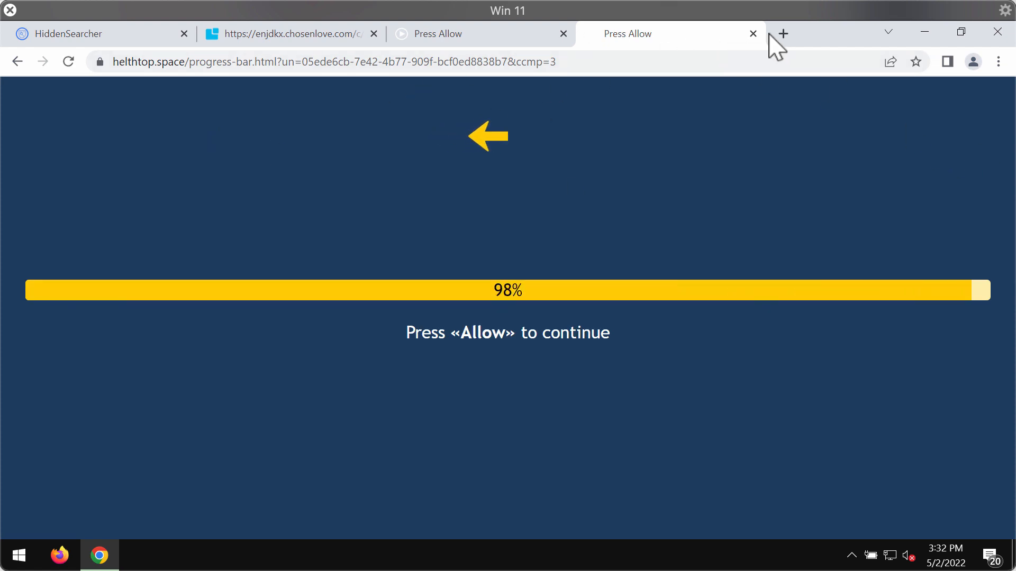
click(784, 34)
click(998, 61)
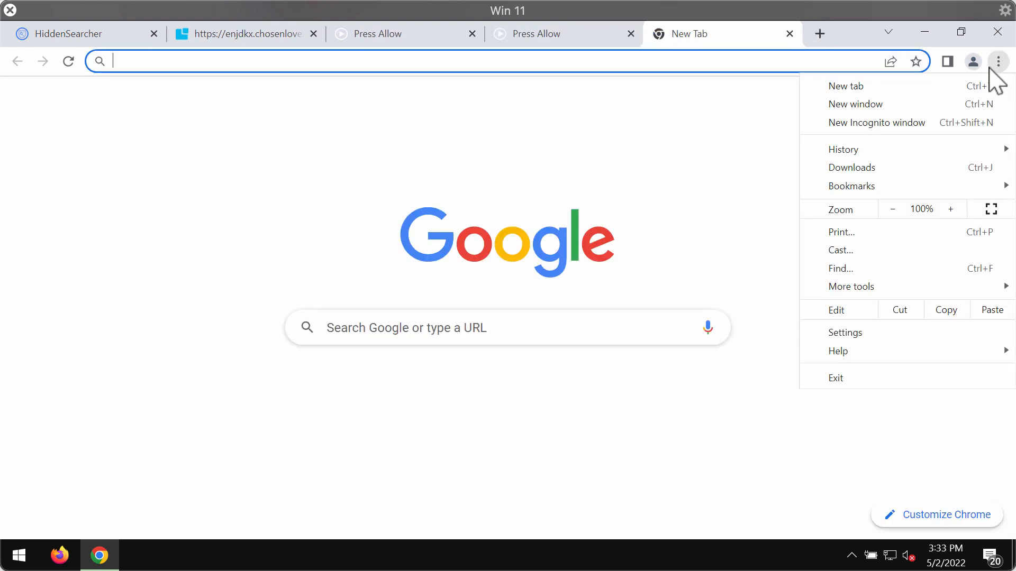
Go through Settings > Privacy and security > Site Settings to the Notifications permissions.
click(885, 333)
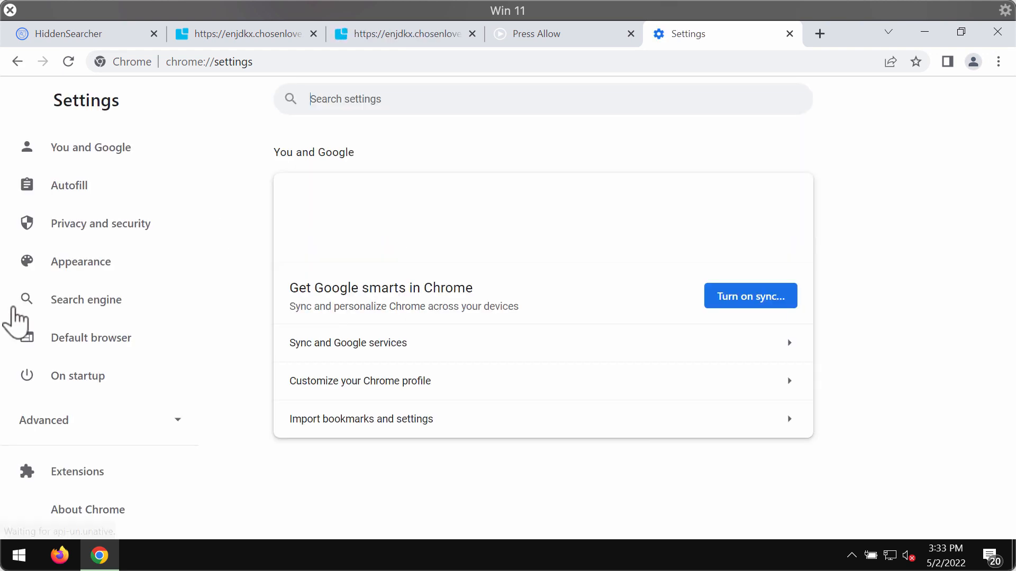
click(116, 225)
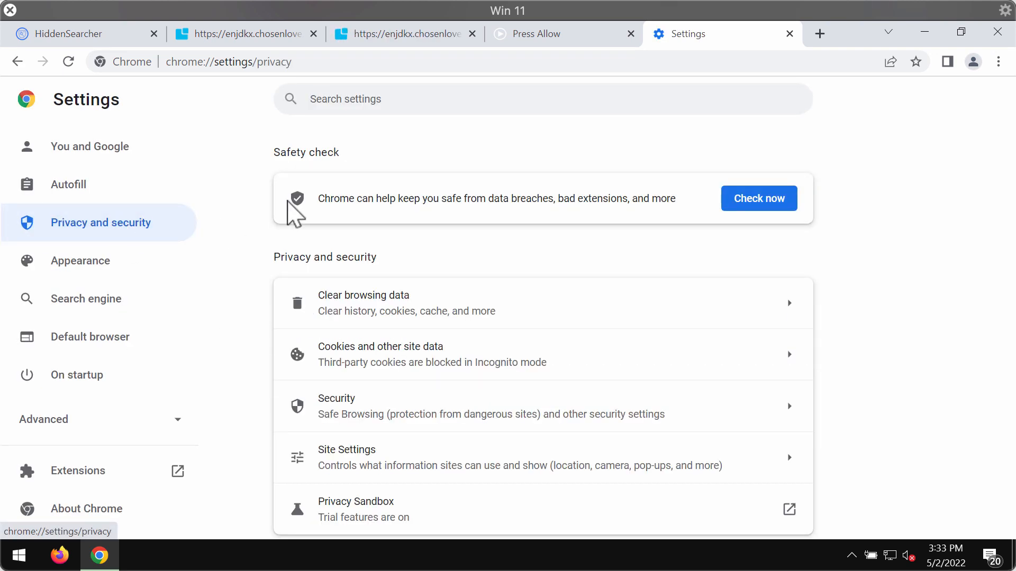
click(371, 456)
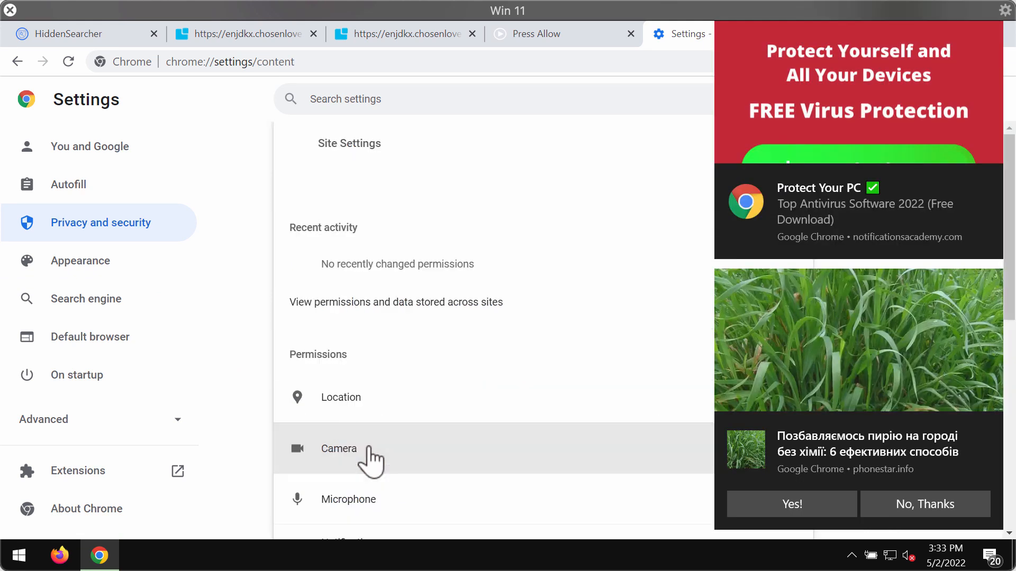
scroll(473, 398, down, 8)
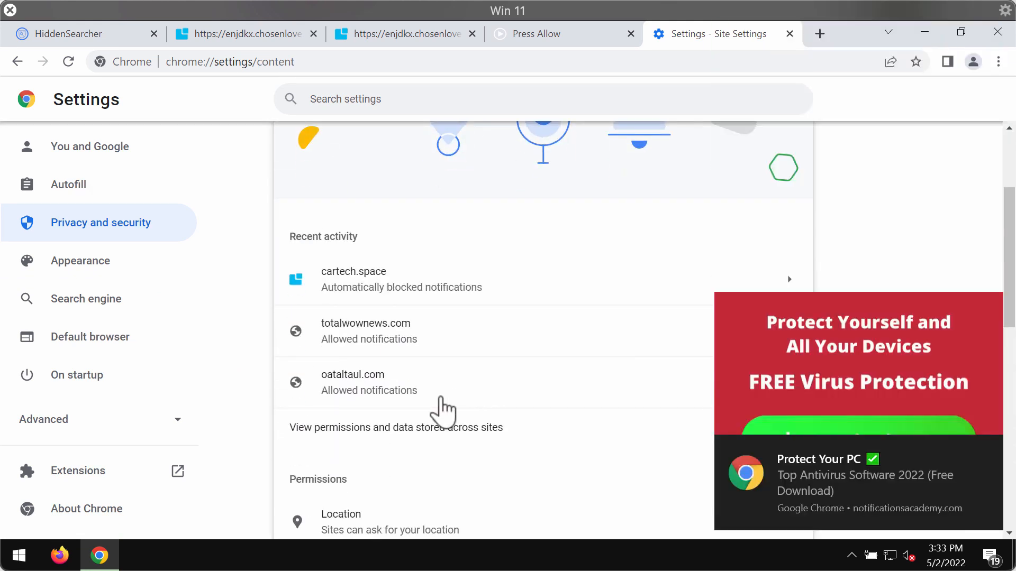
click(418, 449)
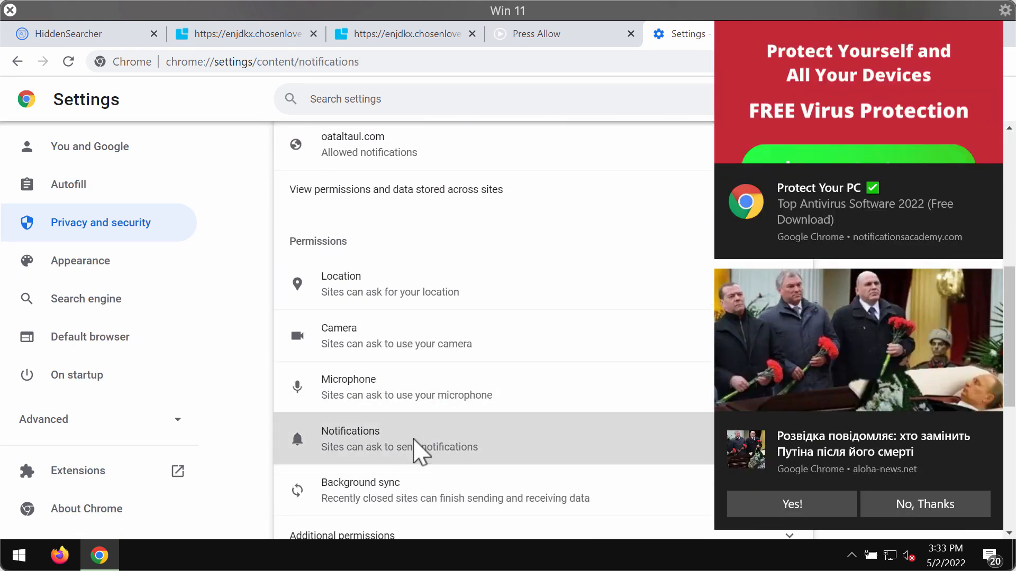
Scroll through the Notifications page to review the allowed and blocked sites.
scroll(446, 401, down, 8)
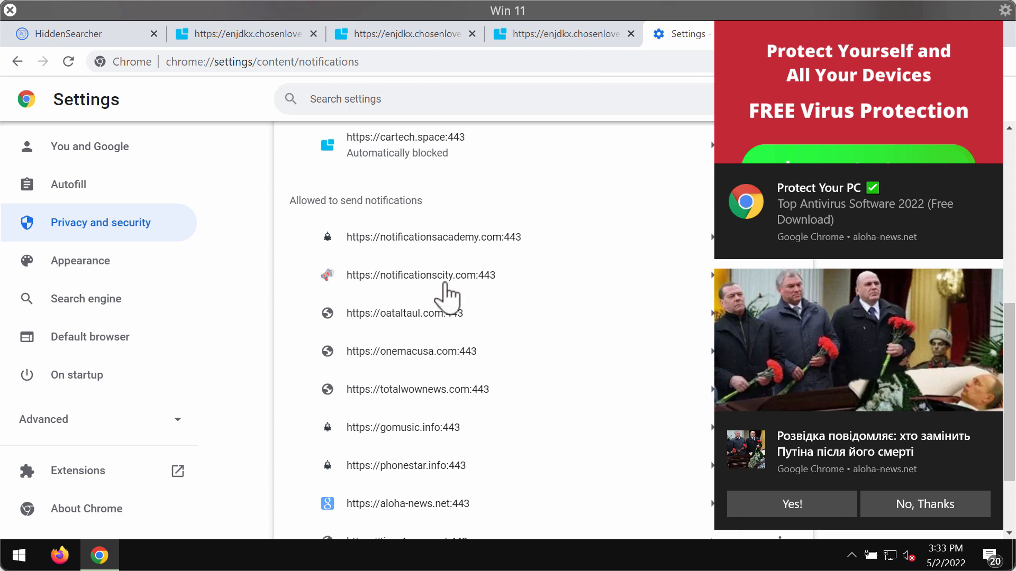
scroll(446, 292, down, 2)
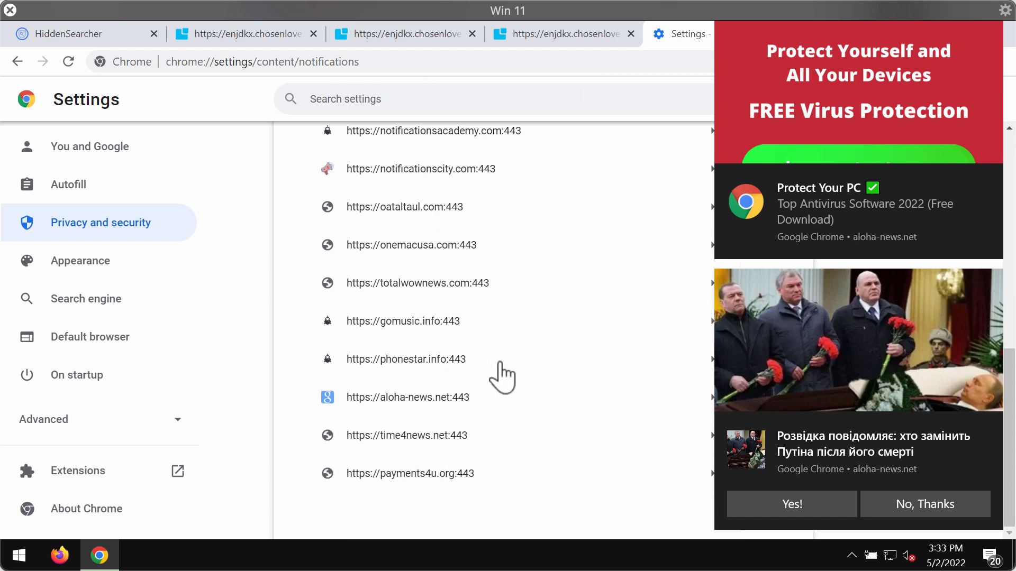
scroll(502, 377, up, 5)
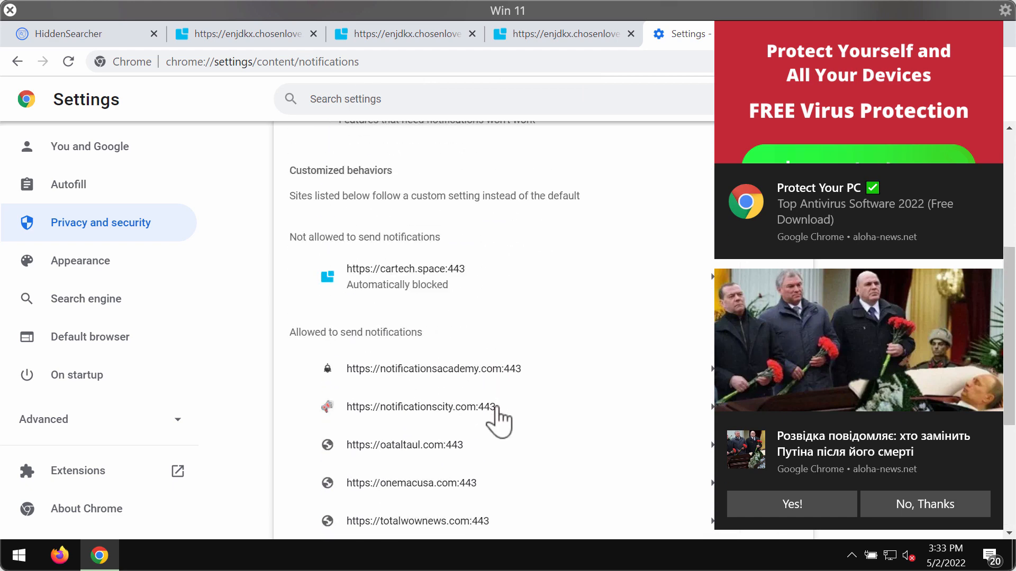
scroll(498, 418, down, 2)
scroll(499, 420, up, 6)
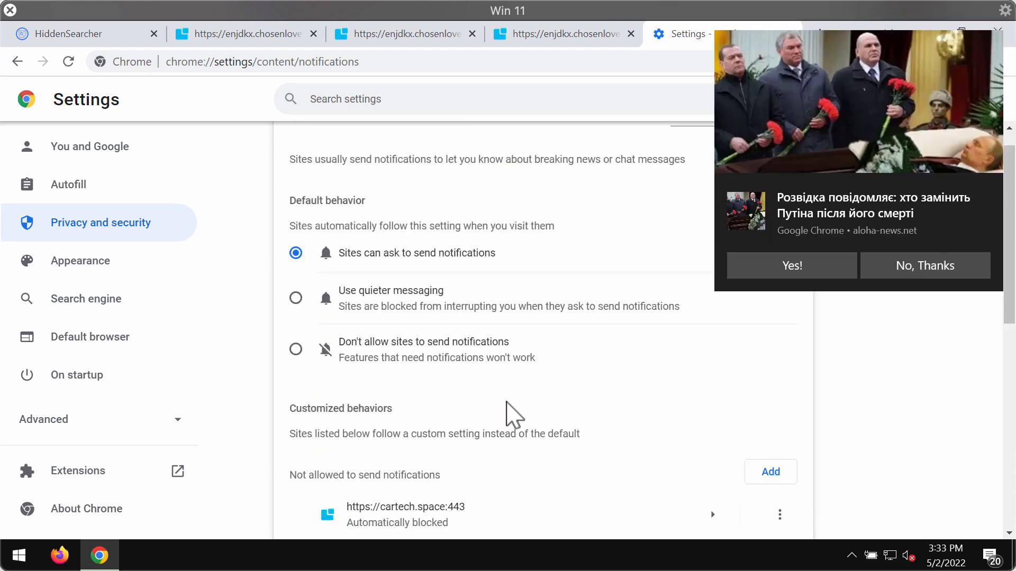
scroll(509, 415, down, 3)
scroll(582, 410, up, 3)
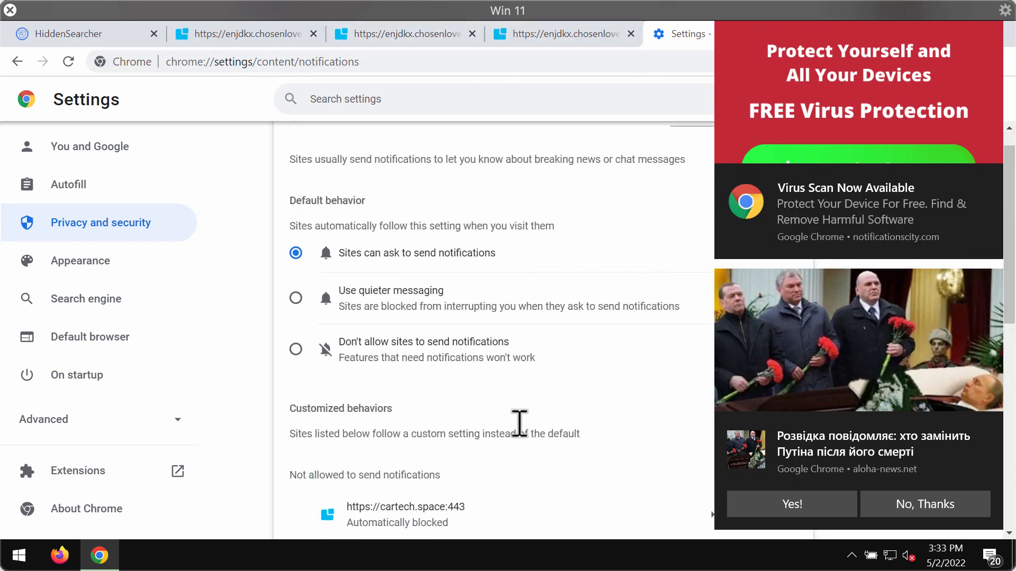
scroll(429, 466, down, 7)
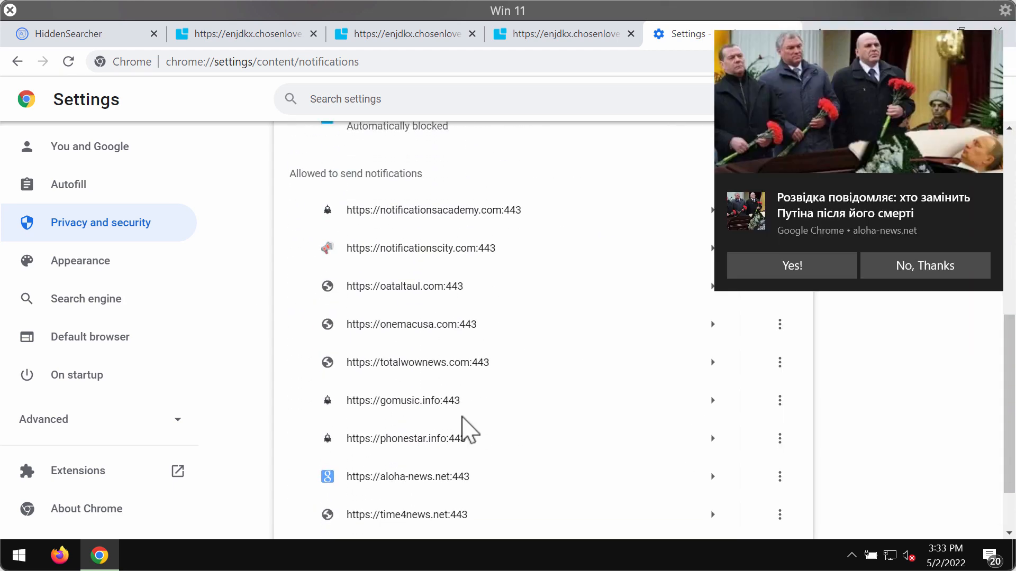
scroll(465, 428, up, 3)
scroll(463, 426, down, 3)
scroll(464, 431, up, 1)
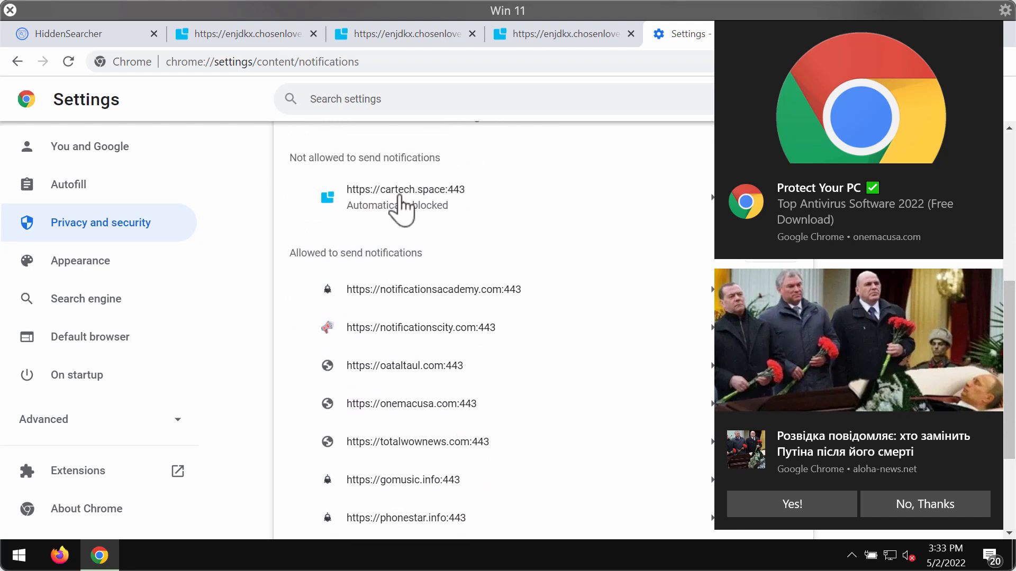
scroll(392, 302, down, 3)
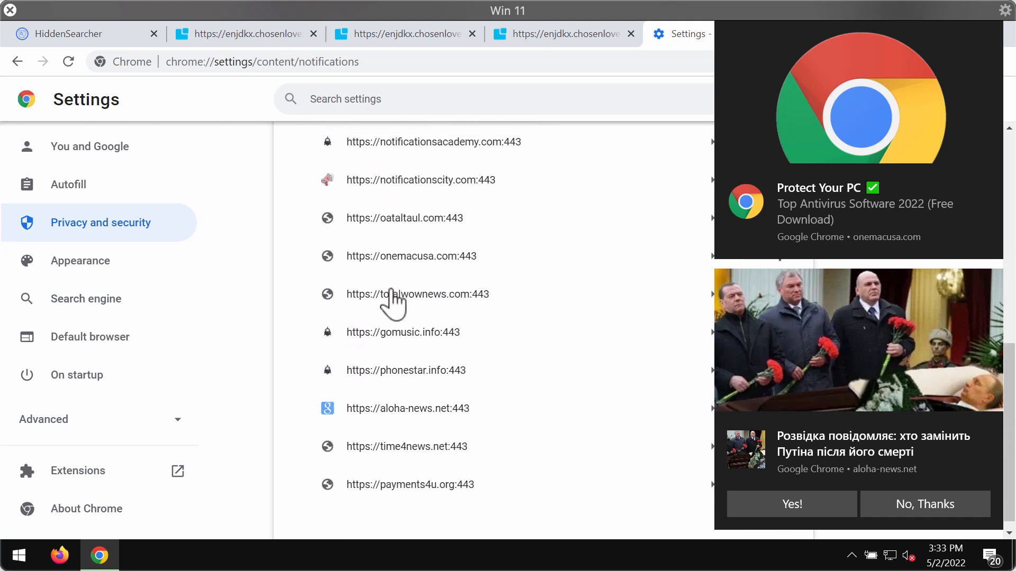
scroll(392, 301, up, 1)
Remove cartech.space from the Not allowed list using its options menu.
drag(857, 36, 508, 41)
scroll(484, 241, up, 2)
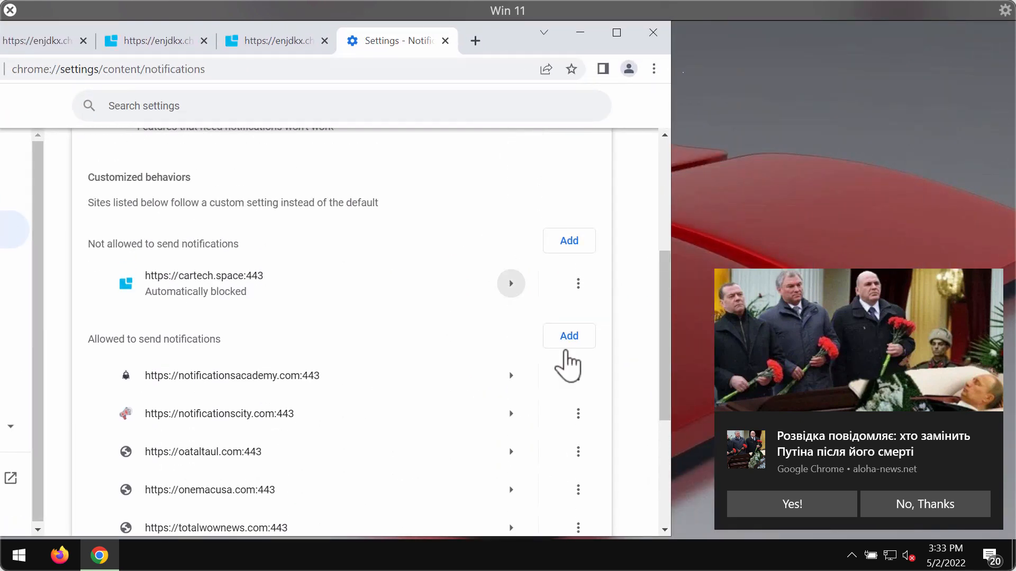
click(578, 285)
click(540, 340)
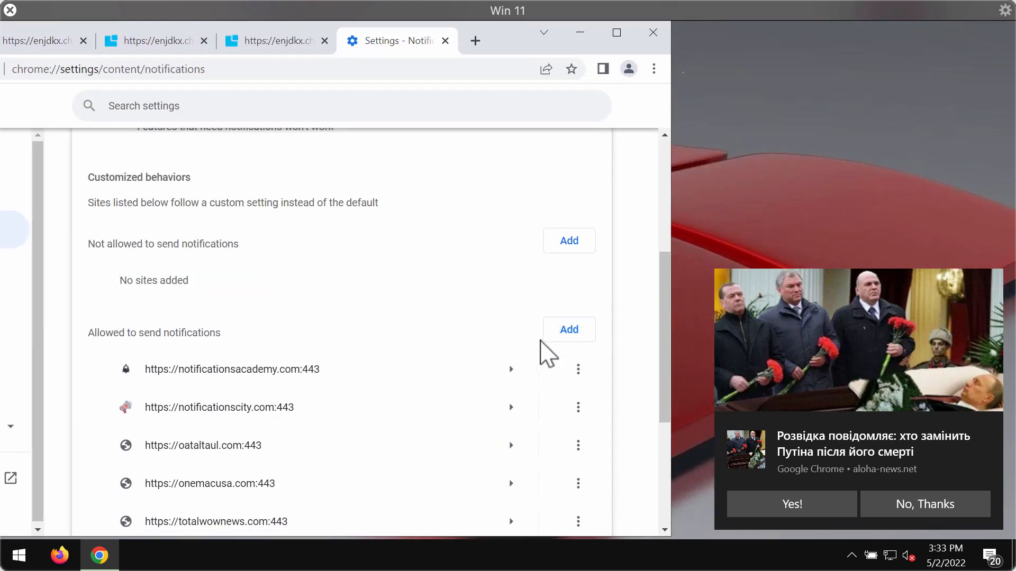
scroll(222, 376, down, 3)
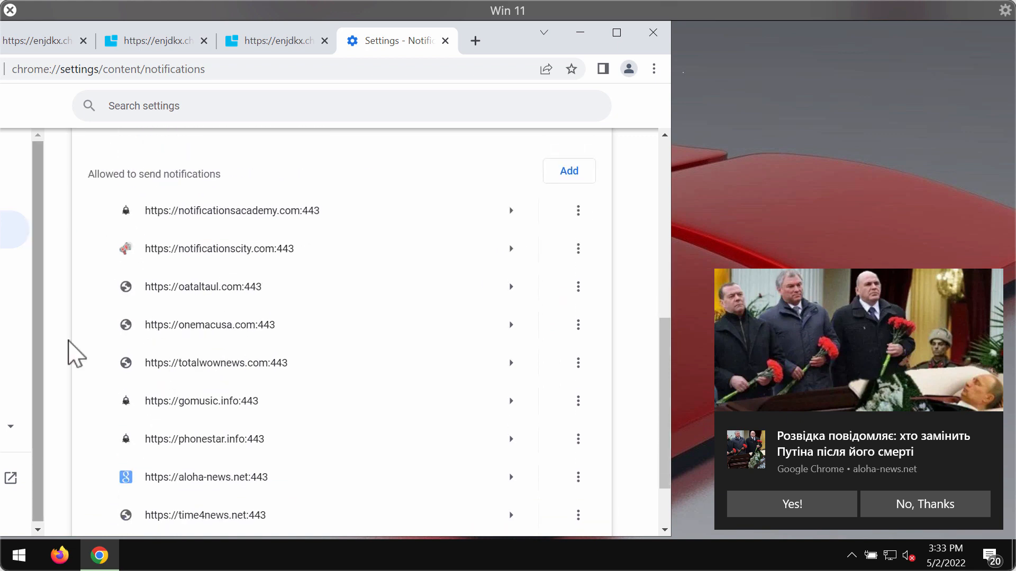
drag(517, 45, 590, 85)
Load combocleaner.com, scroll down its home page, then minimize the browser.
click(589, 86)
text(combocleaner.com)
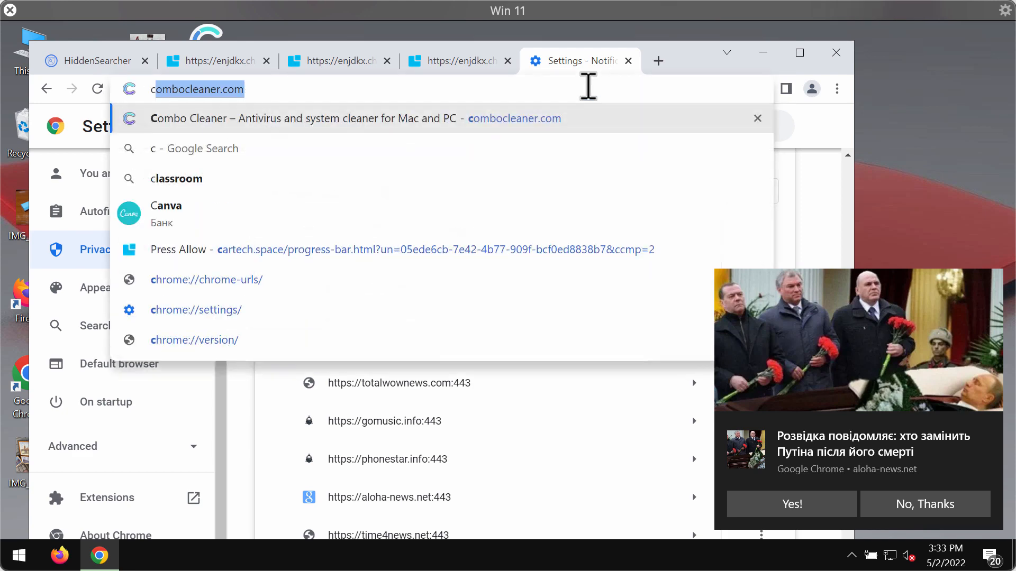
key(Return)
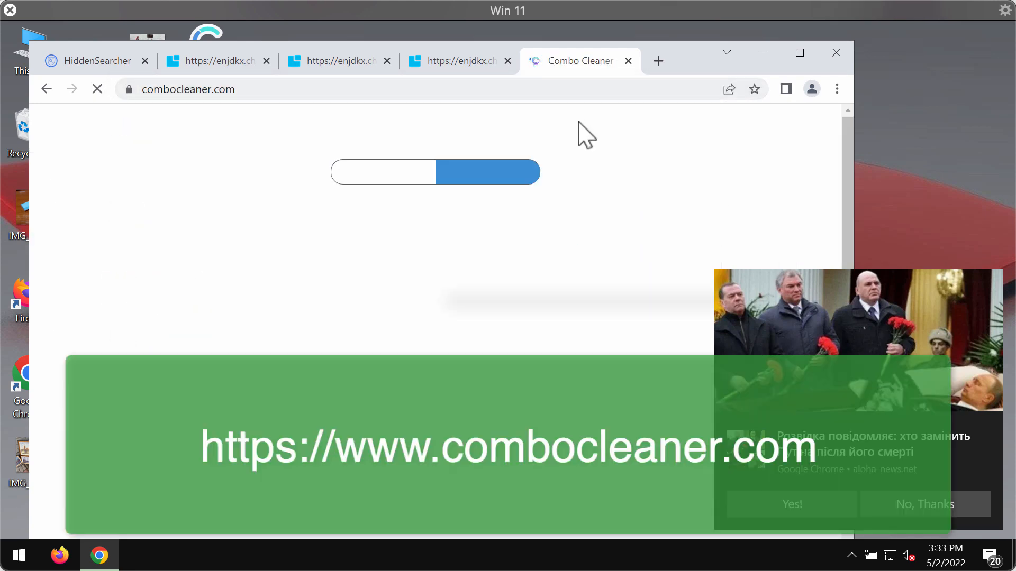
drag(698, 53, 727, 45)
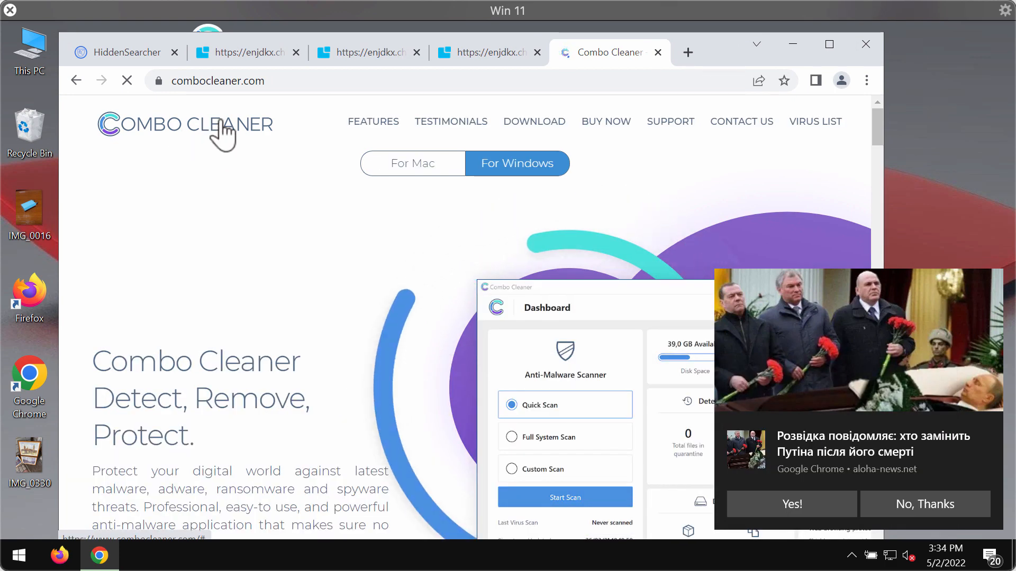
scroll(199, 365, down, 3)
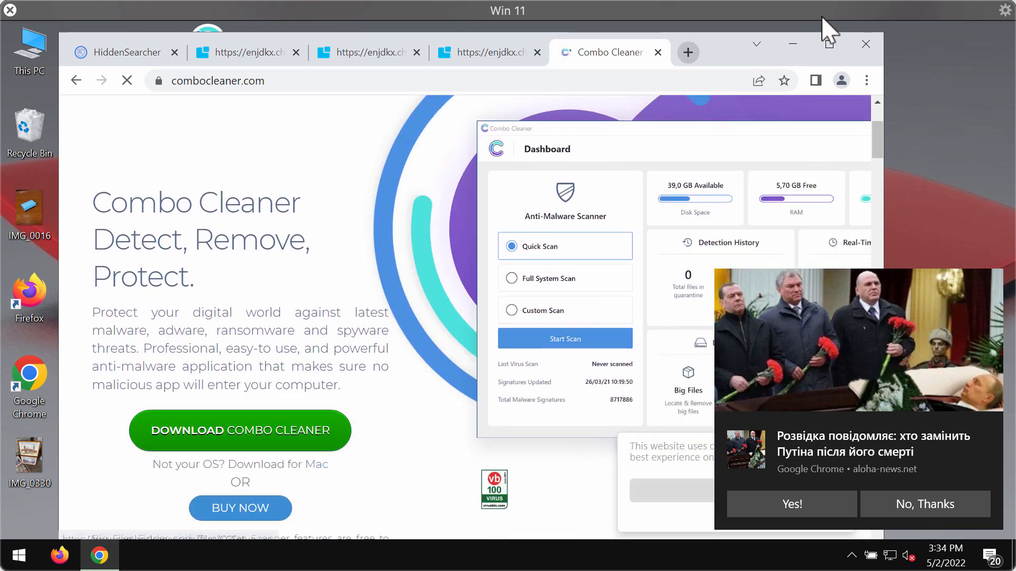
click(794, 45)
Launch Combo Cleaner from the desktop and start a Quick Scan.
double_click(228, 50)
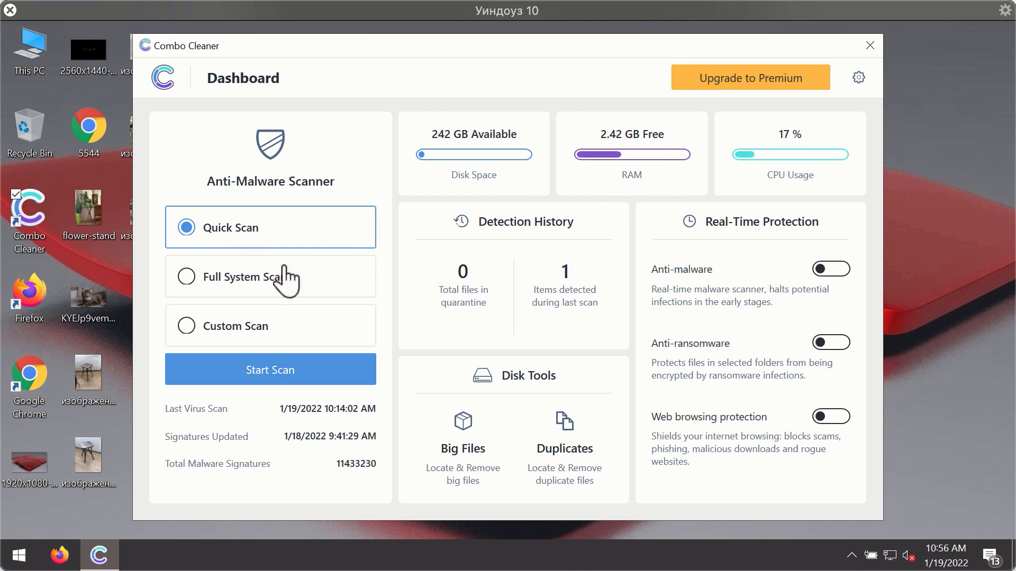
click(307, 377)
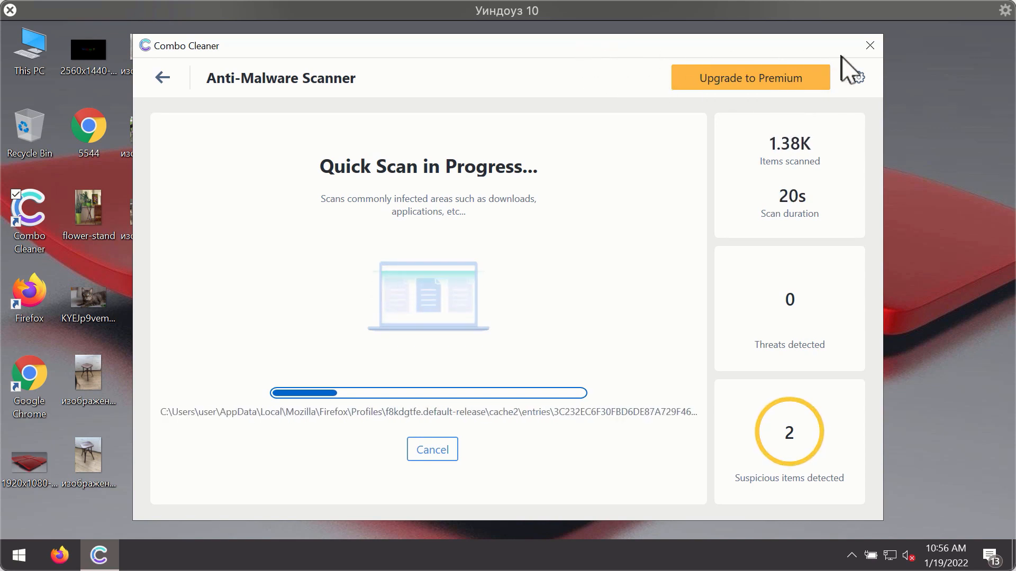
View the Anti-Ransomware settings, then cancel the running Quick Scan and confirm with Yes.
click(858, 78)
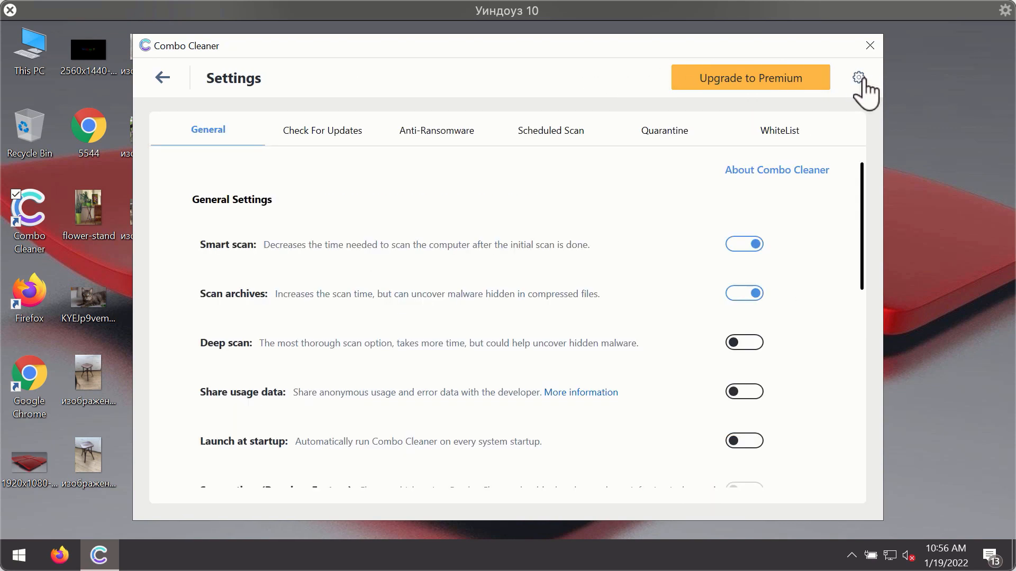
click(426, 130)
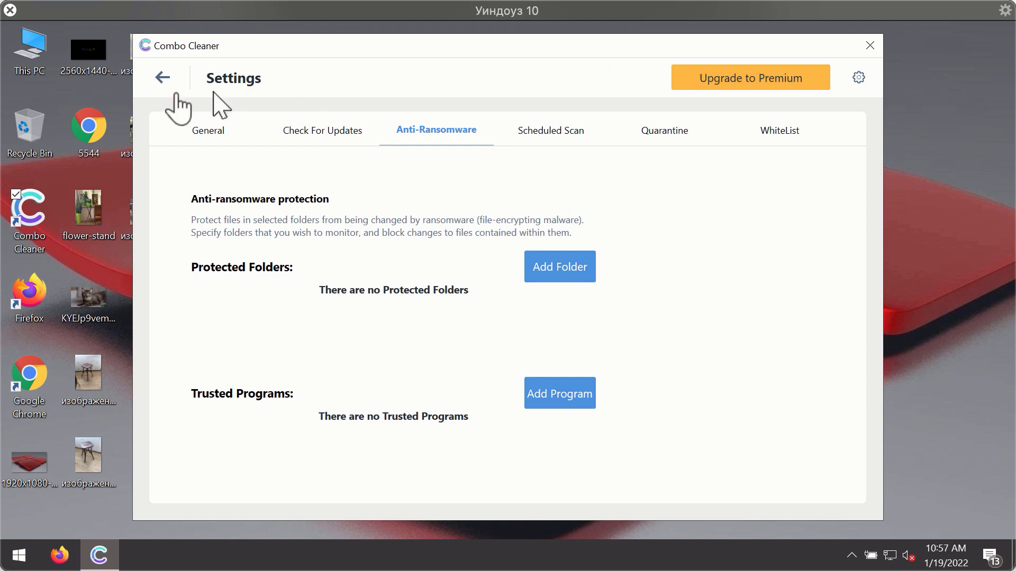
click(162, 77)
click(300, 374)
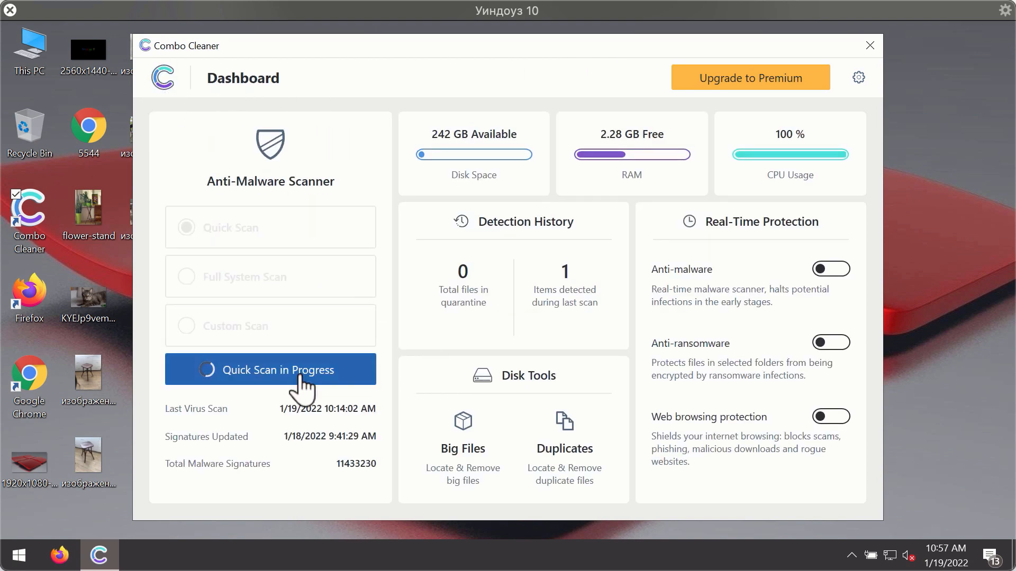
click(443, 449)
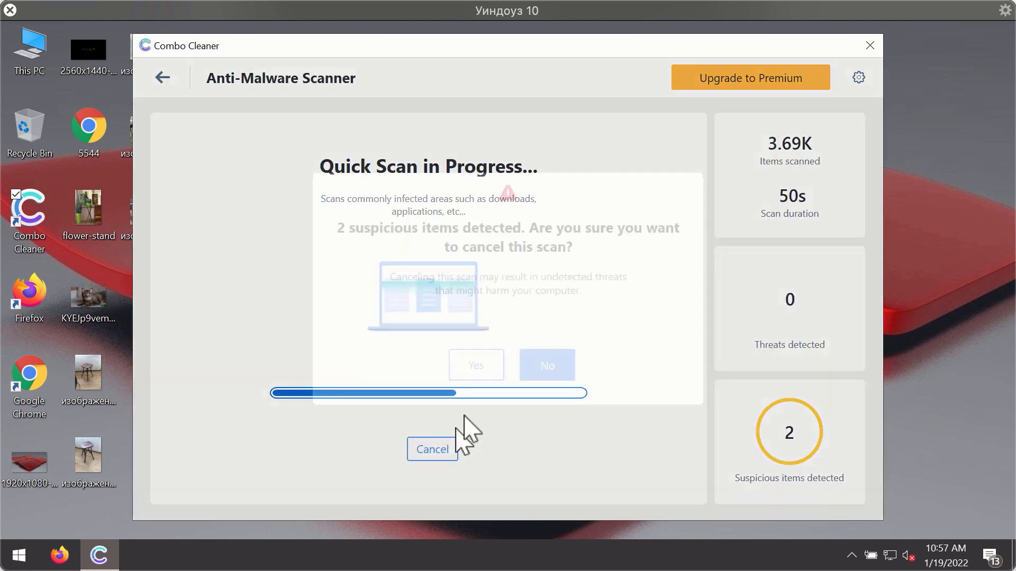
click(488, 364)
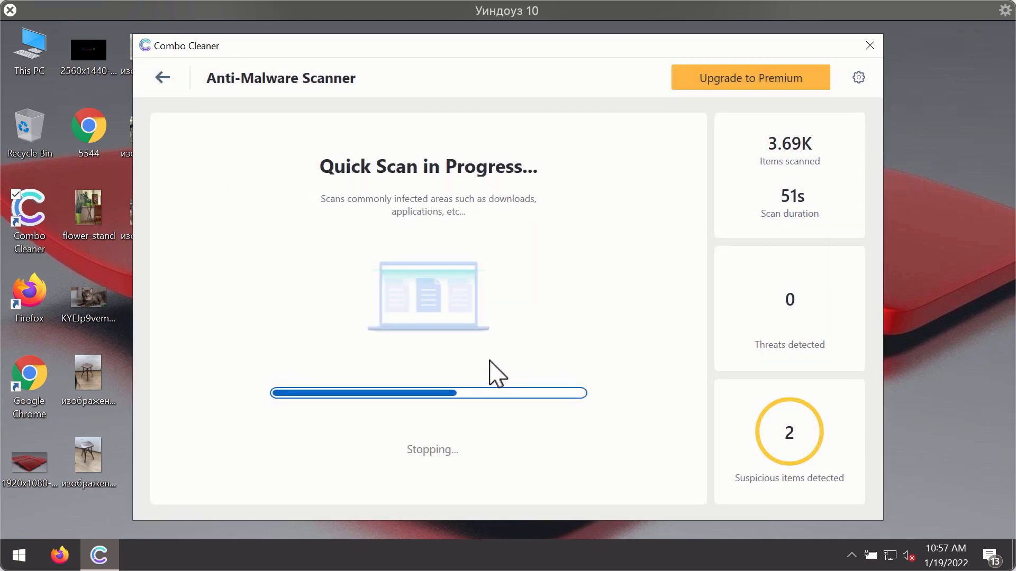